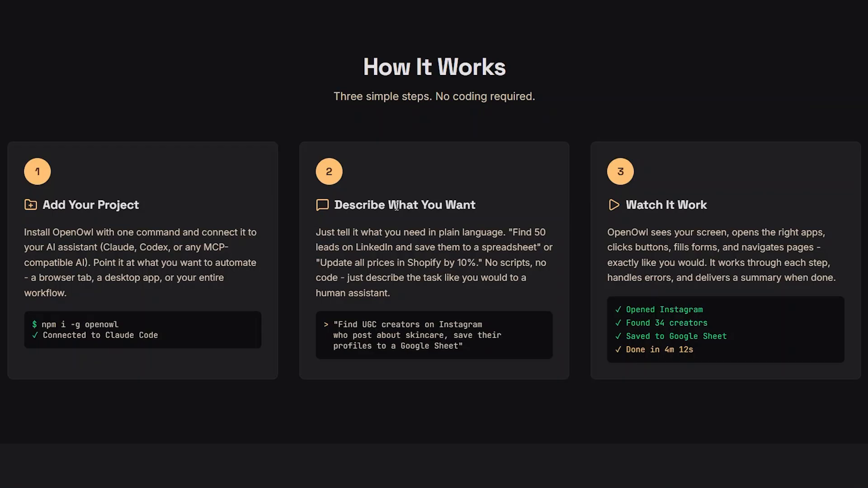
# - Read the homepage sections on how OpenOwl works, what it can automate, developer testimonials and local data privacy
pyautogui.scroll(-8, 396, 207)
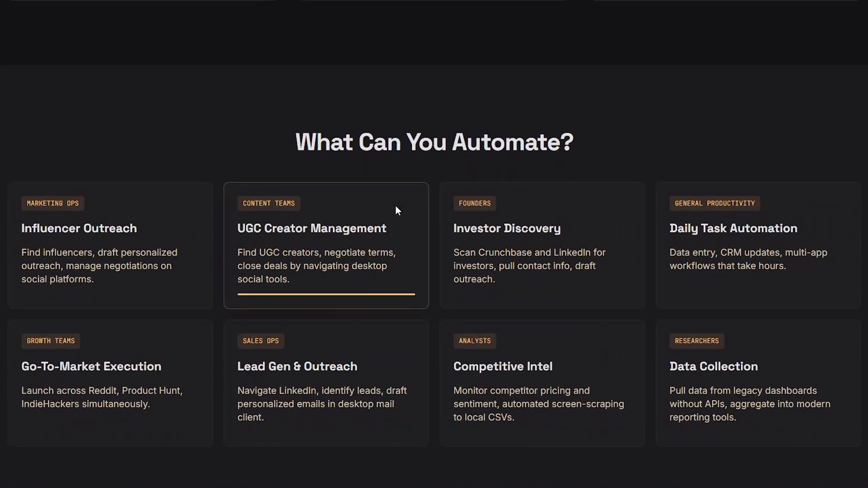
pyautogui.scroll(-1, 395, 207)
pyautogui.scroll(-7, 397, 207)
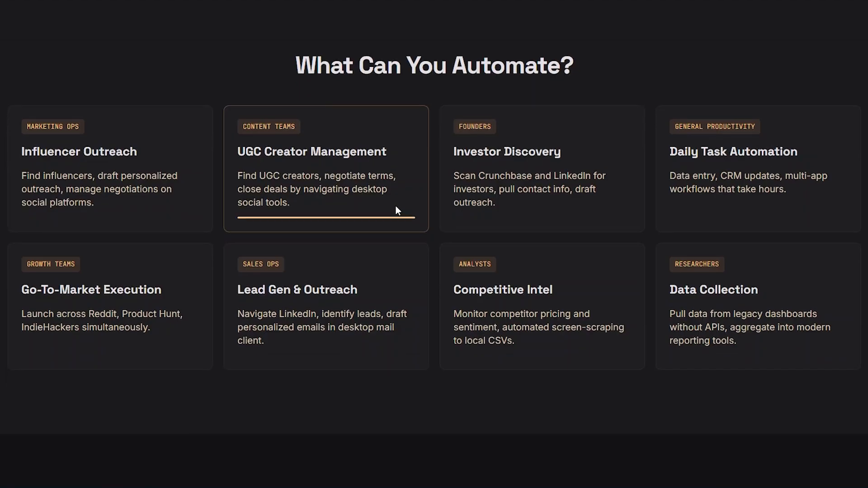
pyautogui.scroll(-2, 396, 207)
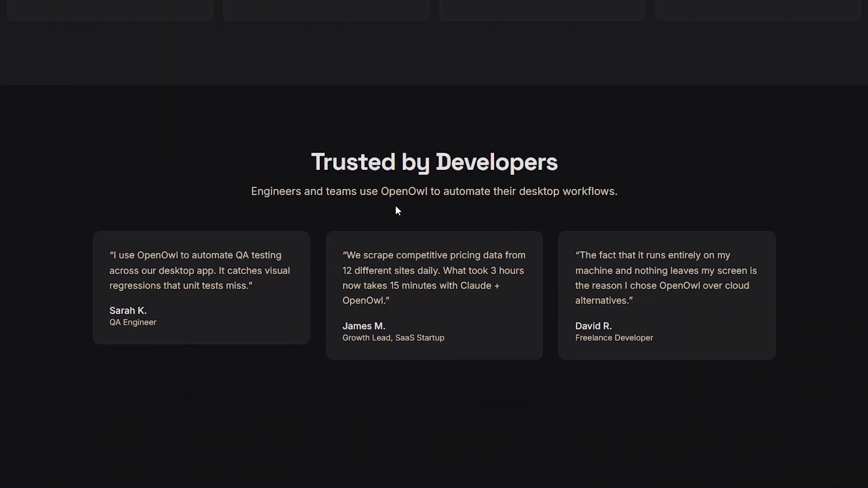
pyautogui.scroll(-1, 396, 207)
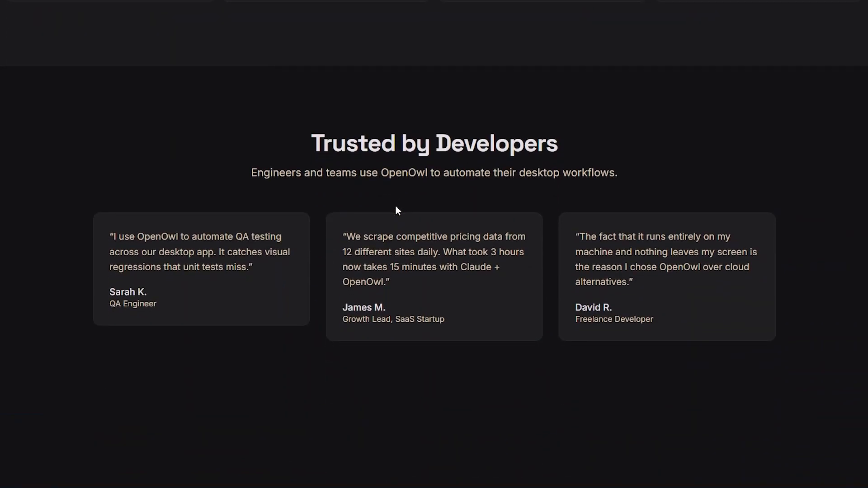
pyautogui.scroll(-2, 396, 207)
pyautogui.scroll(-2, 396, 207)
pyautogui.scroll(-2, 397, 211)
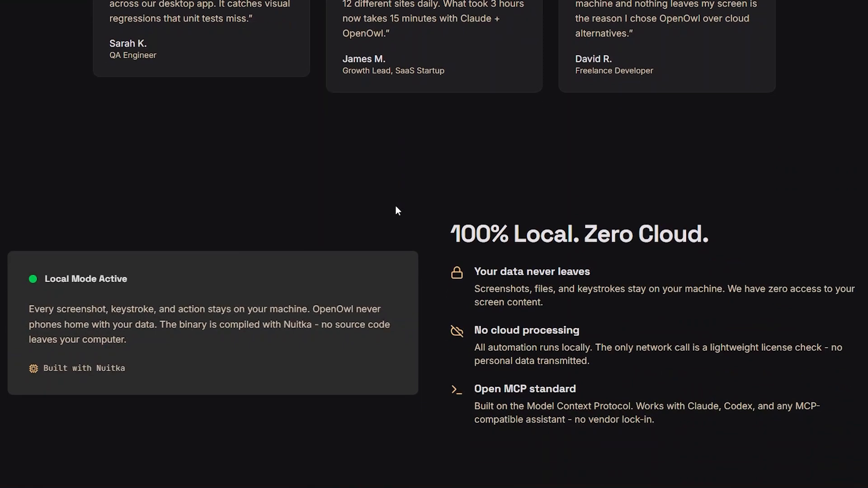
# - Compare the Free, Pro and Max plans in the homepage's pricing section
pyautogui.scroll(-7, 397, 211)
pyautogui.scroll(-2, 396, 208)
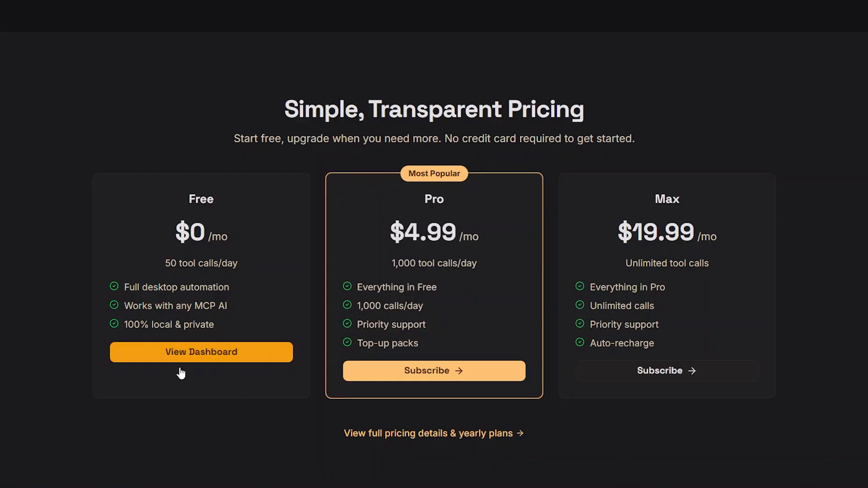
pyautogui.scroll(-6, 262, 307)
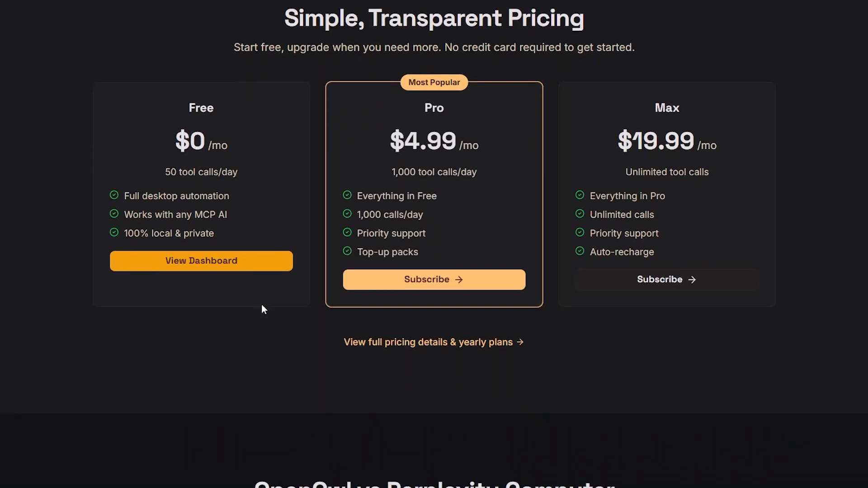
pyautogui.scroll(-3, 261, 304)
pyautogui.scroll(8, 261, 304)
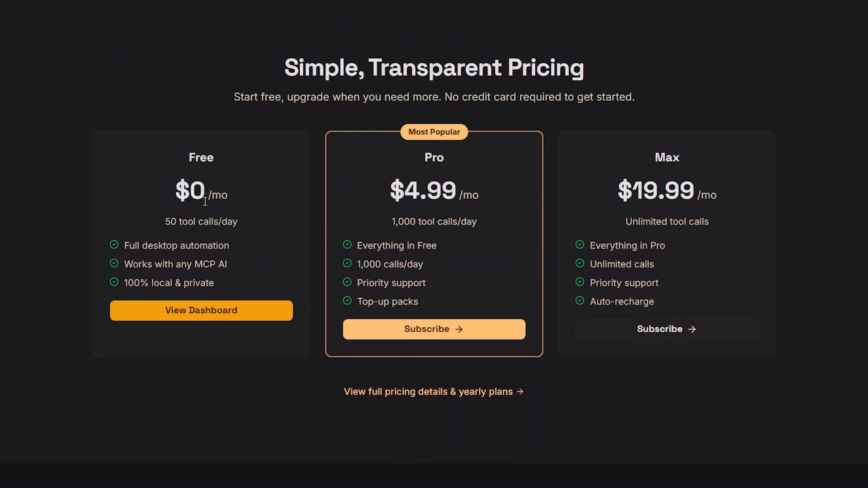
pyautogui.scroll(1, 224, 177)
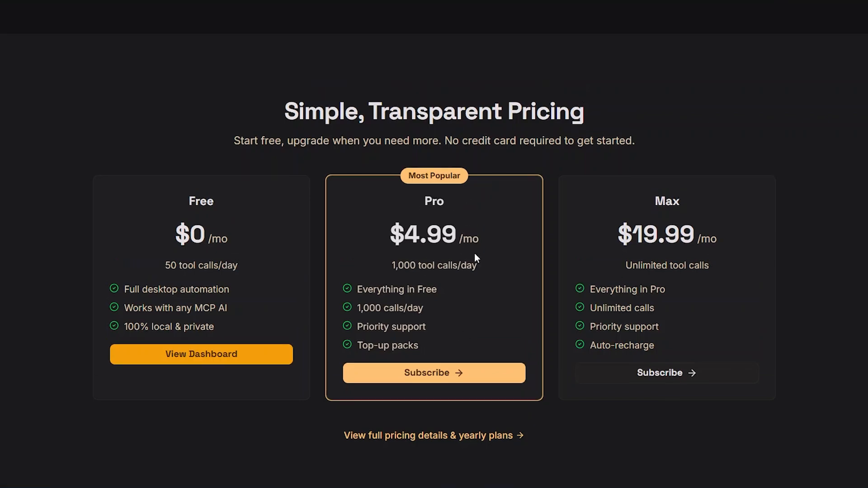
# - Read the OpenOwl vs Perplexity Computer comparison table and the remaining homepage content down to the footer
pyautogui.scroll(-10, 474, 254)
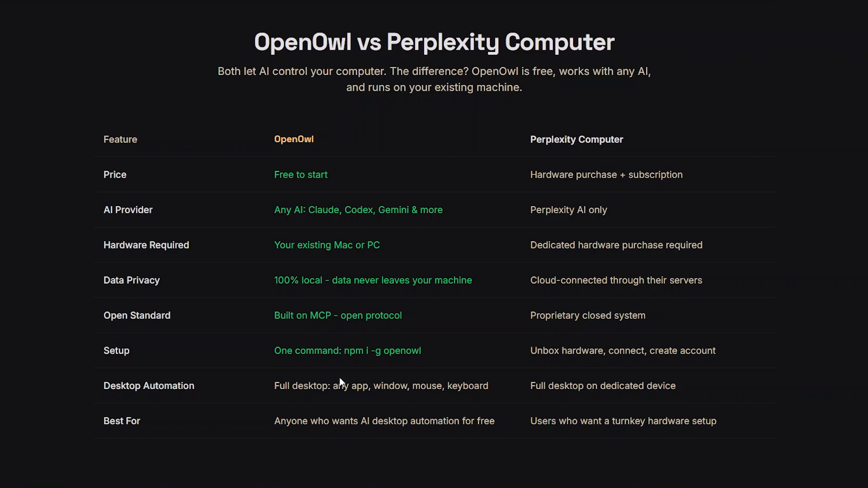
pyautogui.scroll(-3, 340, 378)
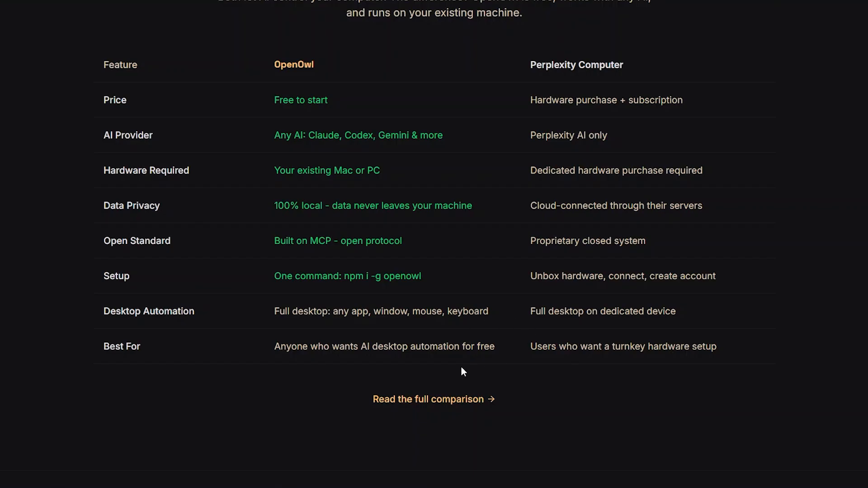
pyautogui.scroll(-4, 481, 372)
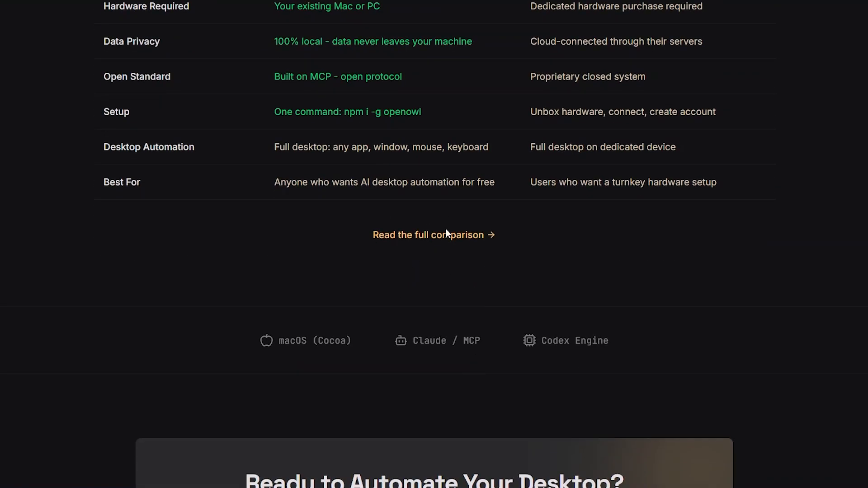
pyautogui.scroll(-1, 591, 247)
pyautogui.scroll(2, 455, 246)
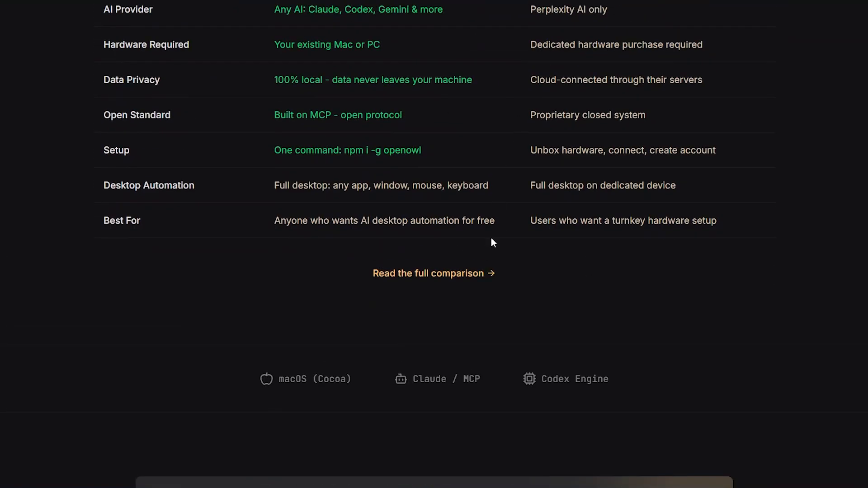
pyautogui.scroll(-10, 491, 239)
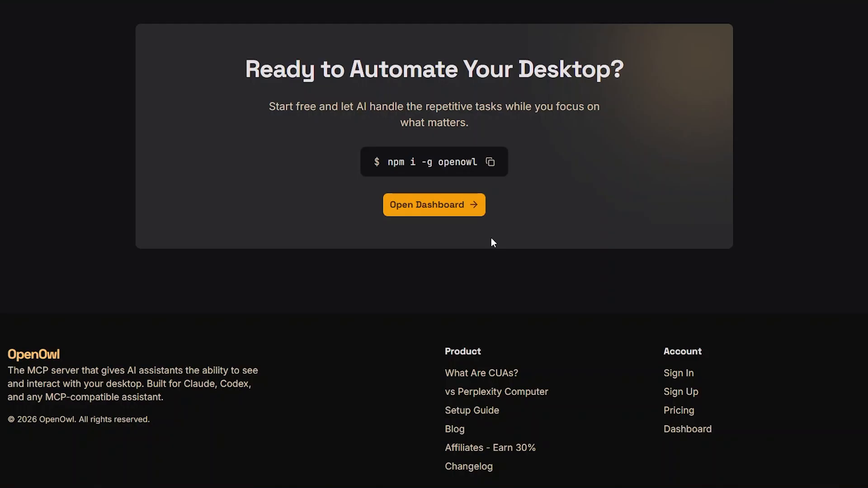
pyautogui.scroll(-2, 492, 239)
# - Return to the homepage's introduction and open the OpenOwl dashboard from there
pyautogui.scroll(20, 492, 239)
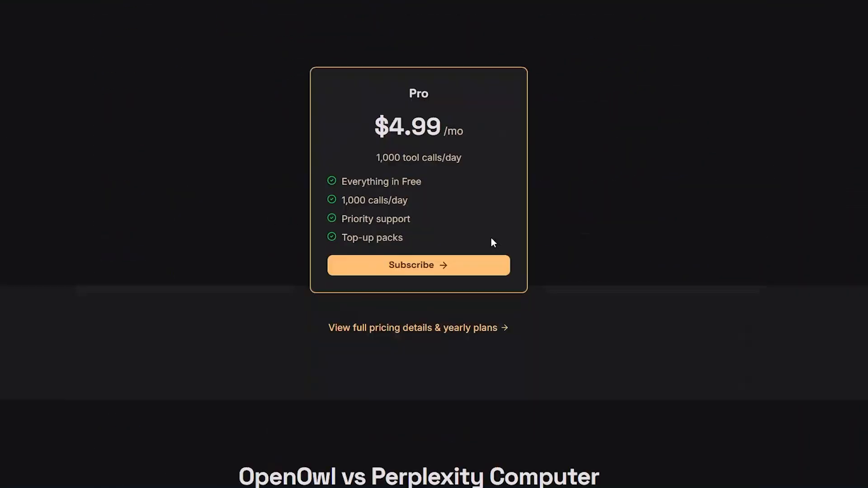
pyautogui.scroll(9, 491, 238)
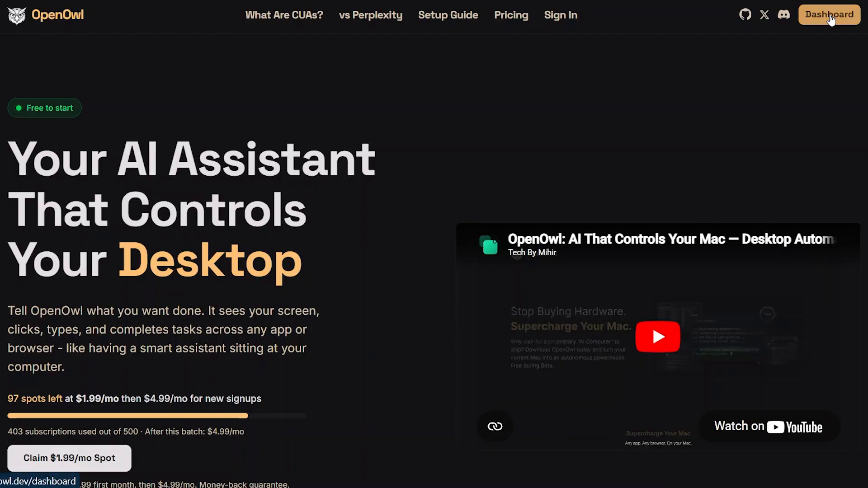
pyautogui.scroll(-2, 434, 237)
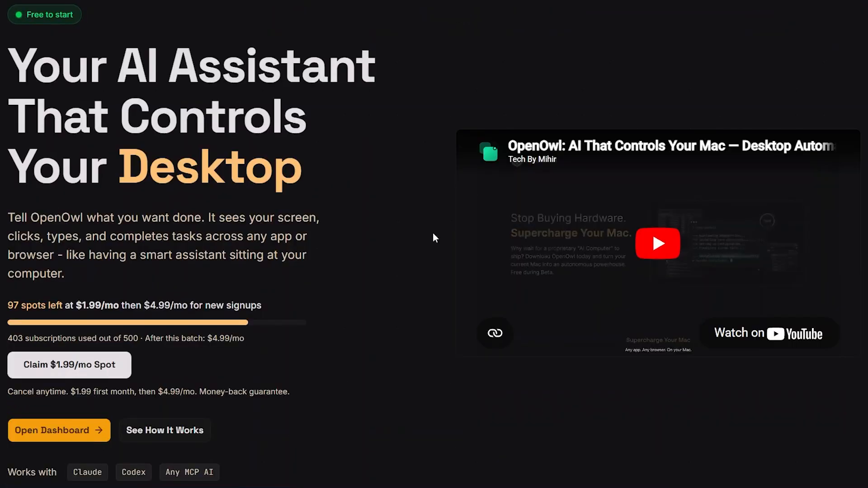
pyautogui.scroll(-3, 433, 233)
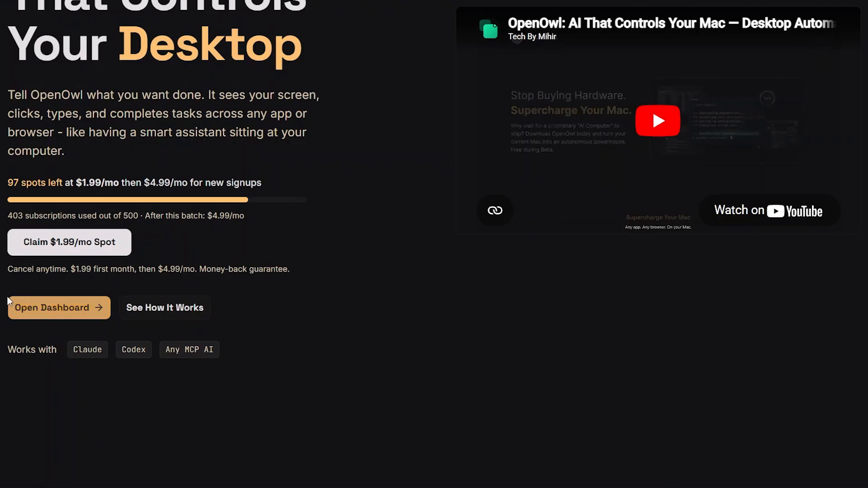
pyautogui.click(54, 311)
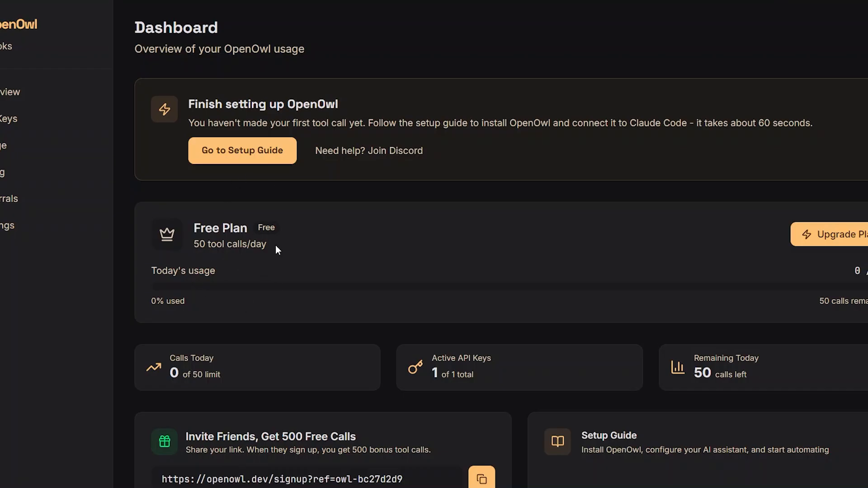
# - Look over the dashboard's plan usage, referral and recent activity sections, and open the setup guide
pyautogui.scroll(-5, 346, 289)
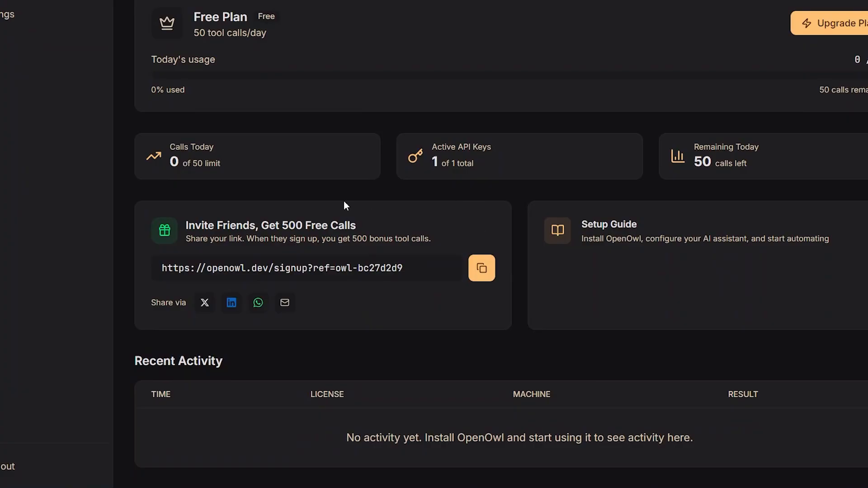
pyautogui.scroll(5, 352, 179)
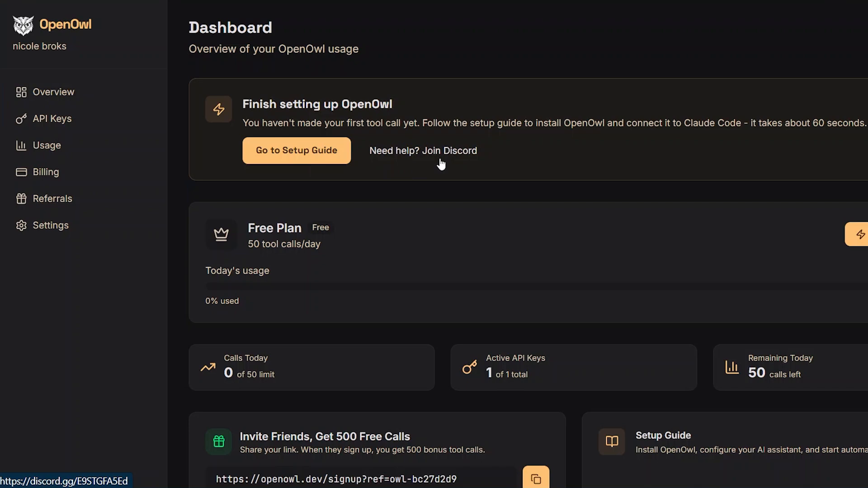
pyautogui.click(294, 150)
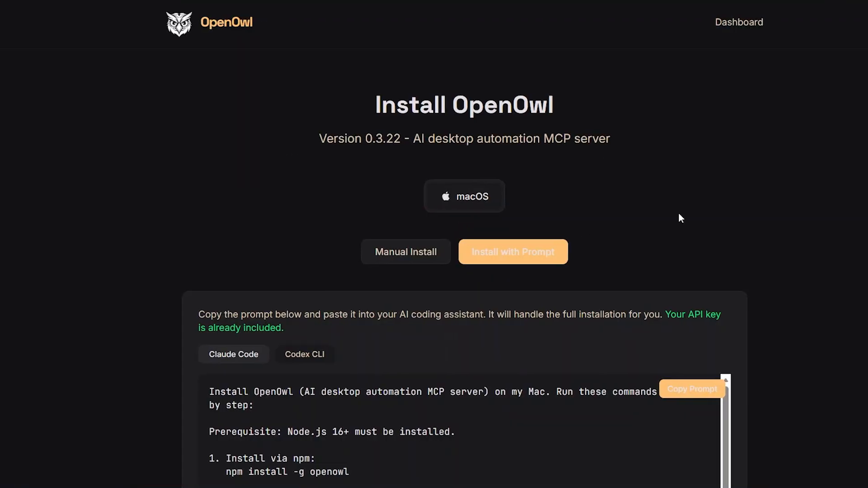
# - Examine the Claude Code installation prompt and its usage instructions on the Install OpenOwl page
pyautogui.scroll(-2, 632, 173)
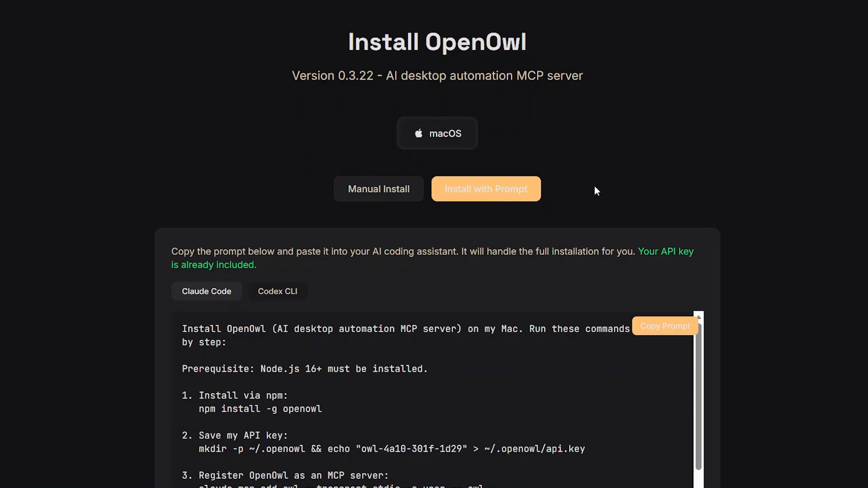
pyautogui.scroll(-4, 595, 186)
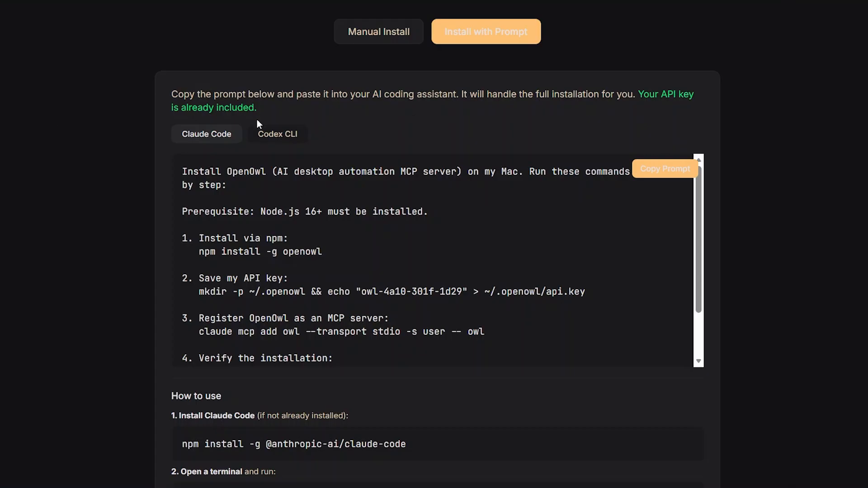
pyautogui.scroll(-5, 492, 198)
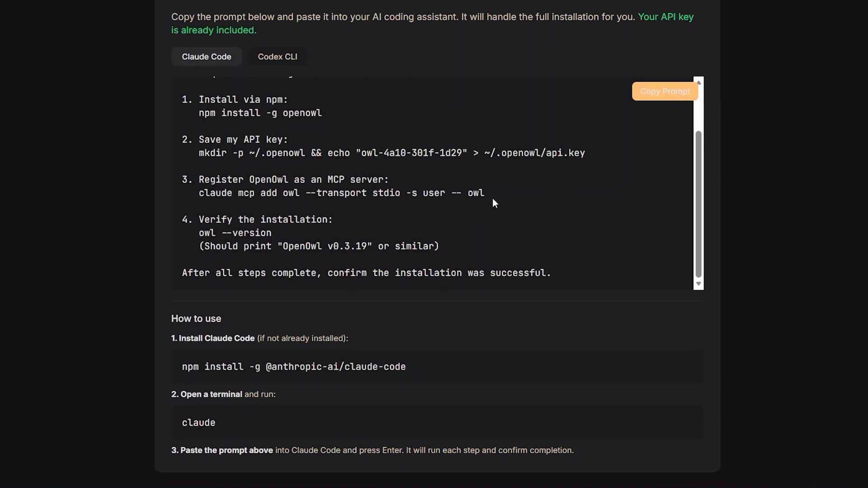
pyautogui.scroll(-4, 395, 195)
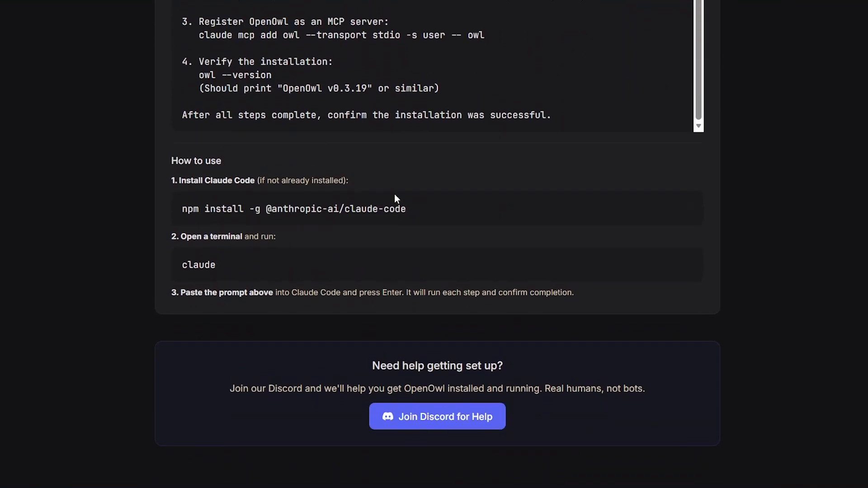
pyautogui.scroll(3, 415, 104)
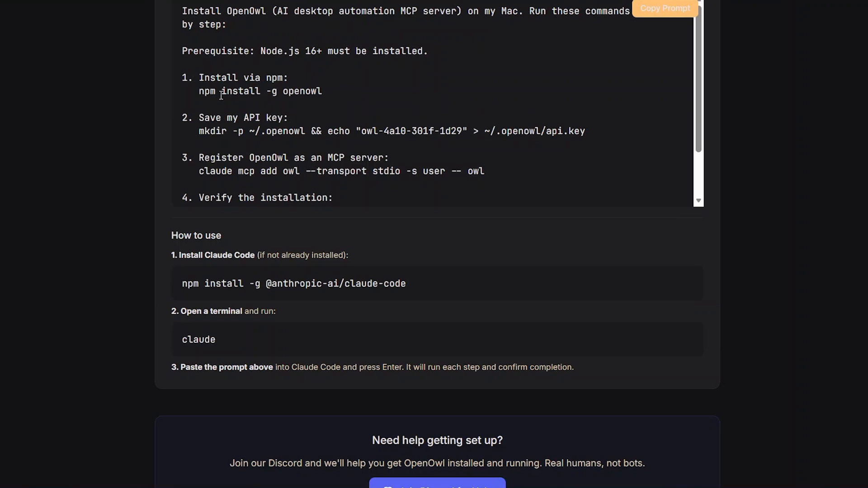
pyautogui.scroll(4, 662, 114)
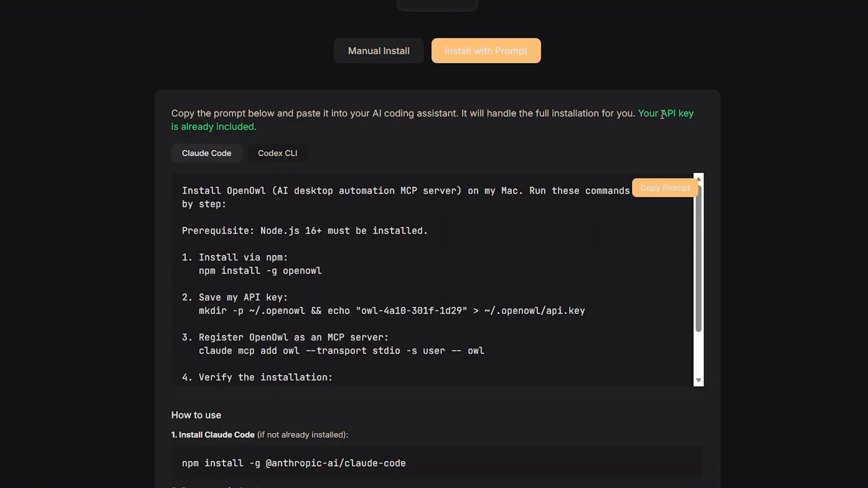
pyautogui.scroll(-1, 733, 159)
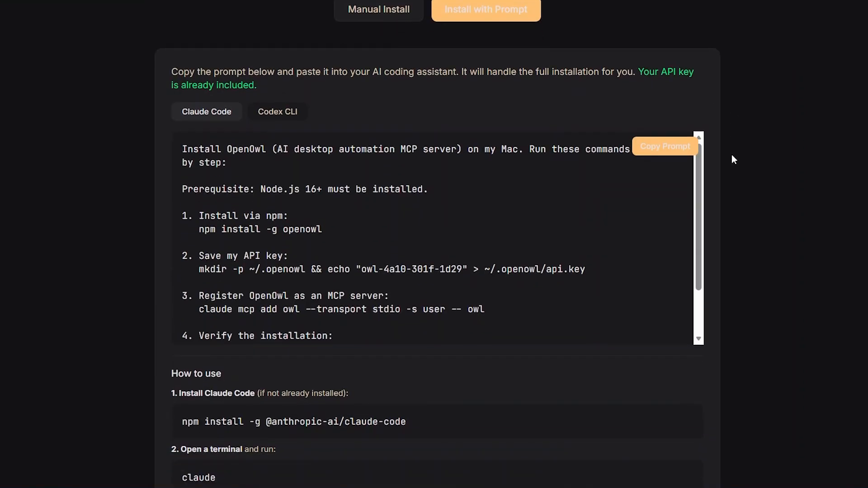
pyautogui.scroll(-1, 733, 159)
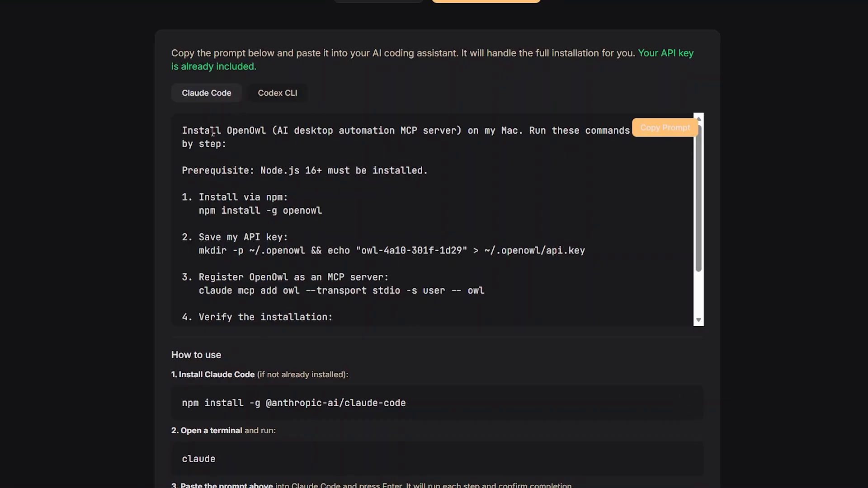
# - Show the Codex CLI version of the installation prompt and read through its commands
pyautogui.click(280, 94)
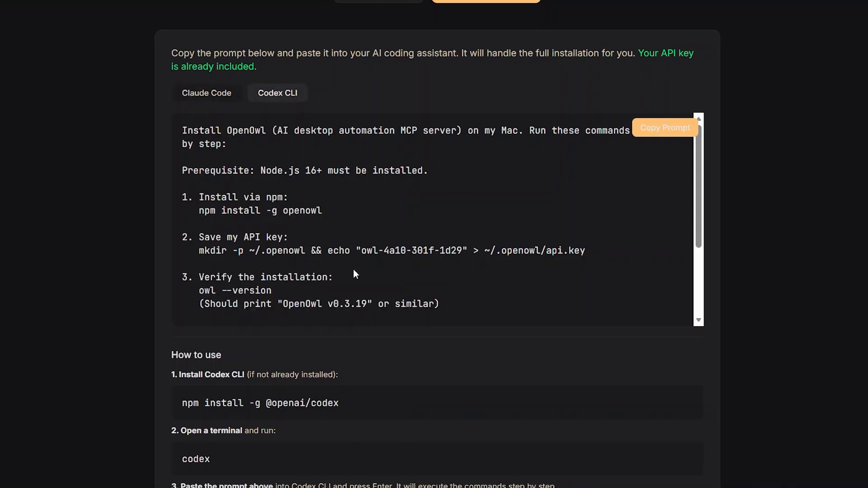
pyautogui.scroll(-1, 339, 232)
pyautogui.scroll(-3, 307, 182)
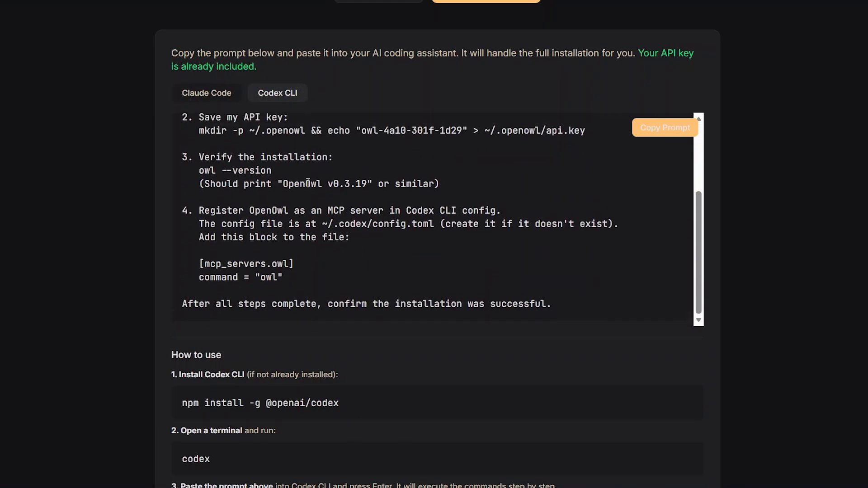
pyautogui.scroll(4, 307, 182)
# - Switch the installation prompt back to Claude Code and read its remaining commands and how-to-use steps
pyautogui.click(207, 95)
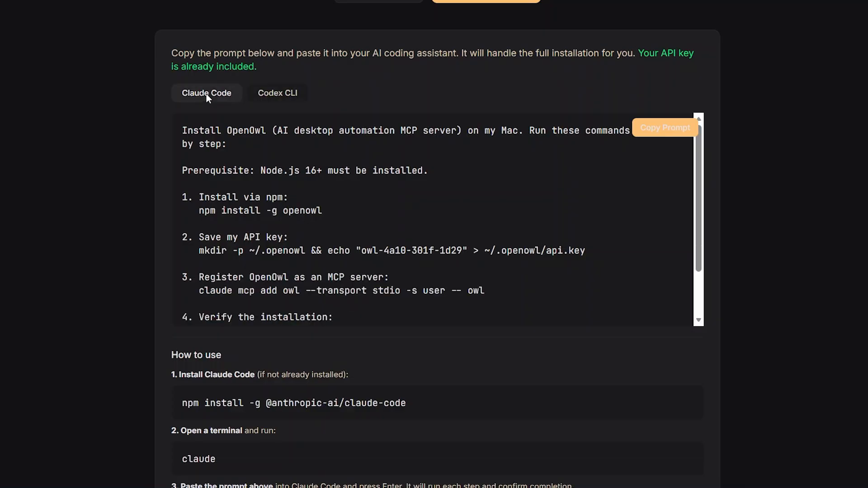
pyautogui.scroll(-5, 349, 85)
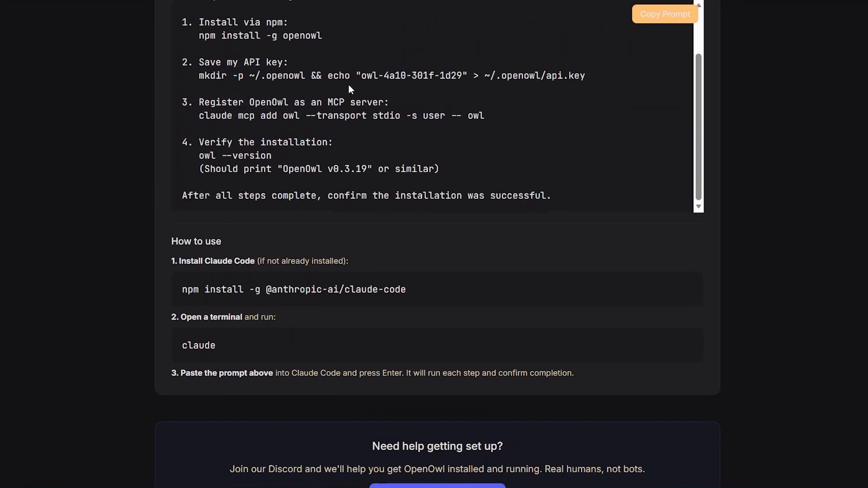
pyautogui.scroll(-2, 425, 234)
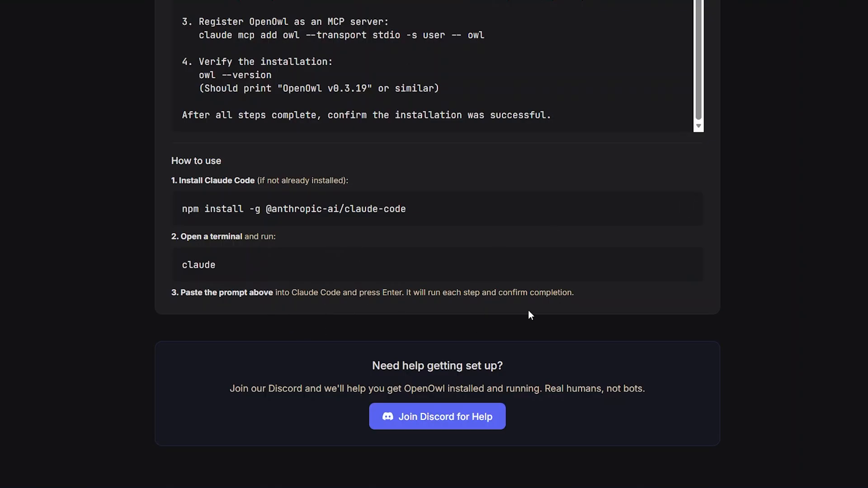
# - Open a Command Prompt window, minimize it and review the Claude Code installation commands and how-to-use steps
pyautogui.press('super')
pyautogui.write('cm')
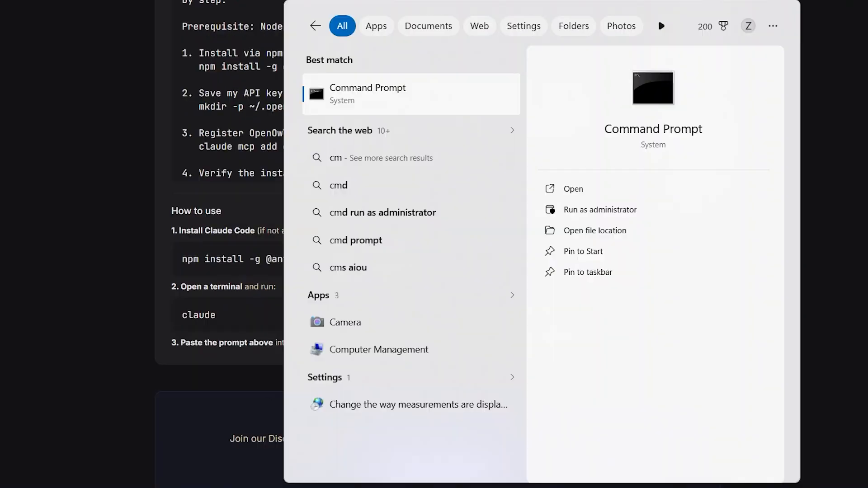
pyautogui.write('d')
pyautogui.click(396, 91)
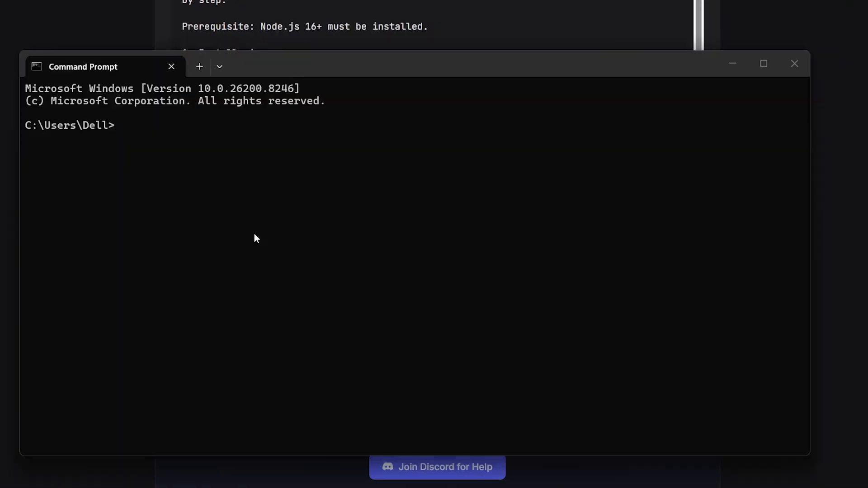
pyautogui.click(733, 63)
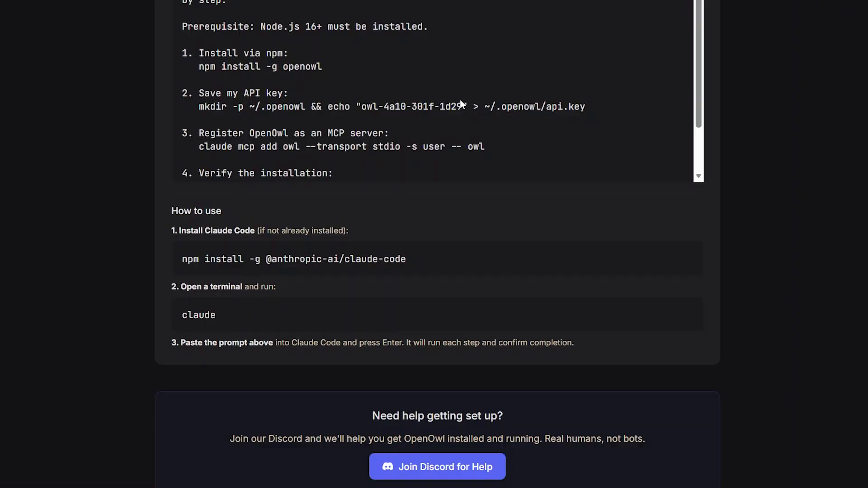
pyautogui.scroll(4, 459, 100)
pyautogui.scroll(-2, 604, 219)
pyautogui.scroll(-5, 798, 280)
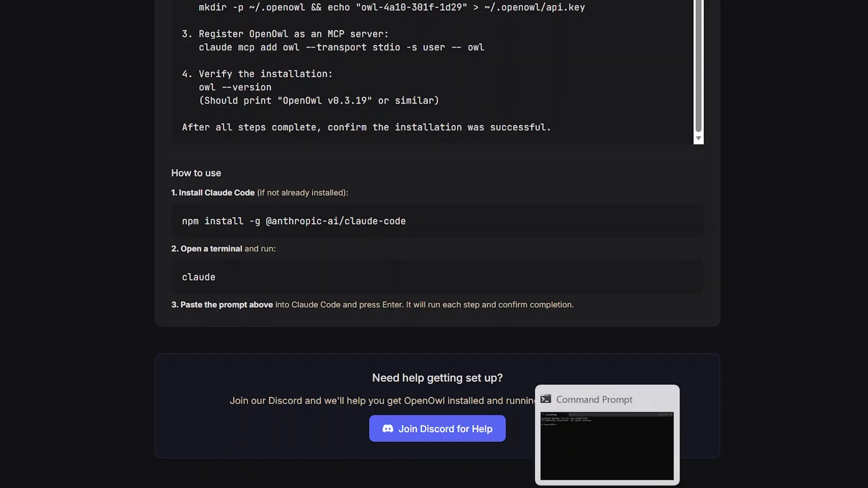
# - Enter the claude command in Command Prompt, replace it with the clipboard contents, and return to the installation page
pyautogui.click(608, 487)
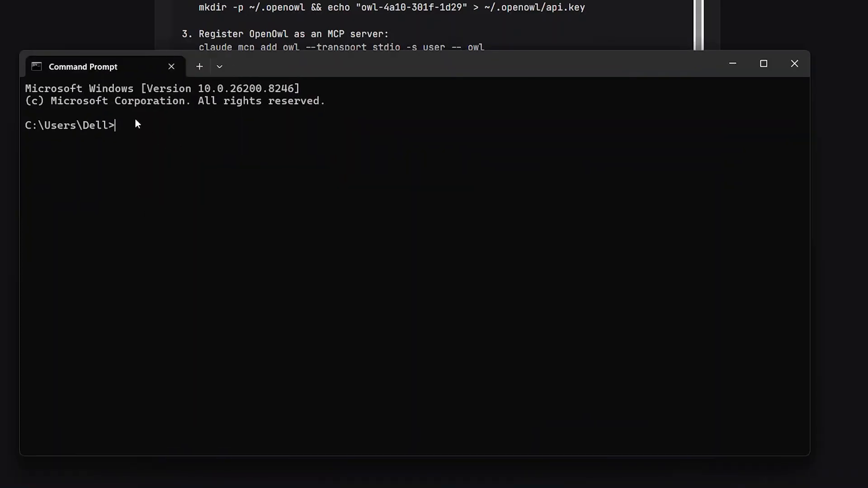
pyautogui.hotkey('alt', 'Tab')
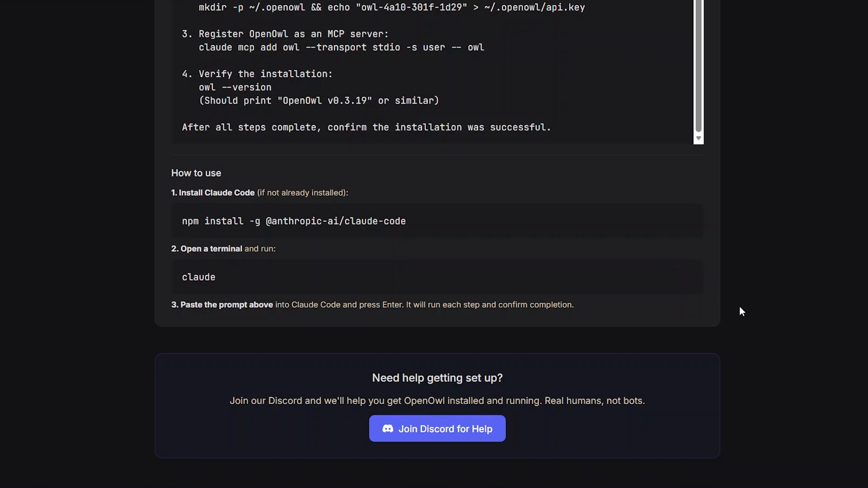
pyautogui.click(608, 487)
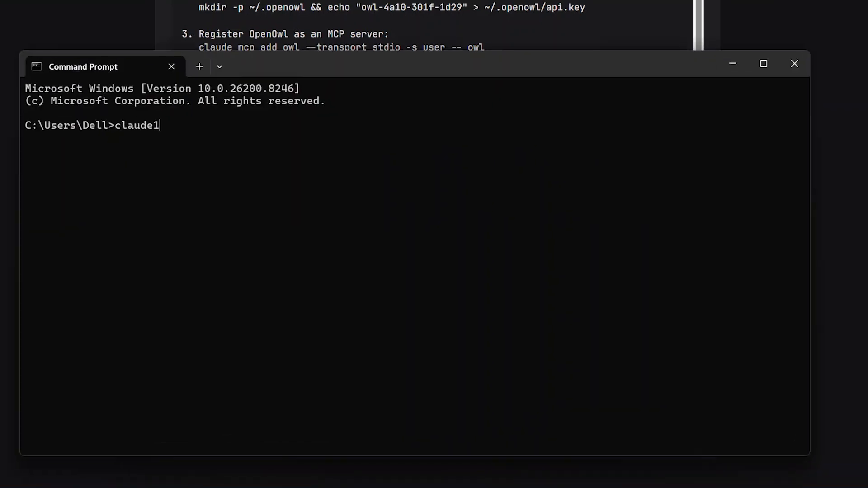
pyautogui.press('Escape')
pyautogui.hotkey('ctrl', 'v')
pyautogui.hotkey('alt', 'Tab')
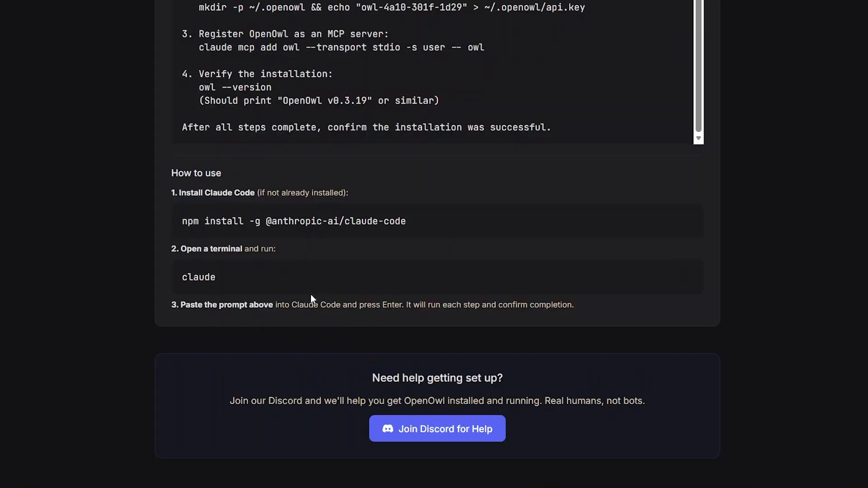
# - Copy the Claude Code installation prompt and look back over the Install OpenOwl page up to its heading
pyautogui.scroll(4, 537, 259)
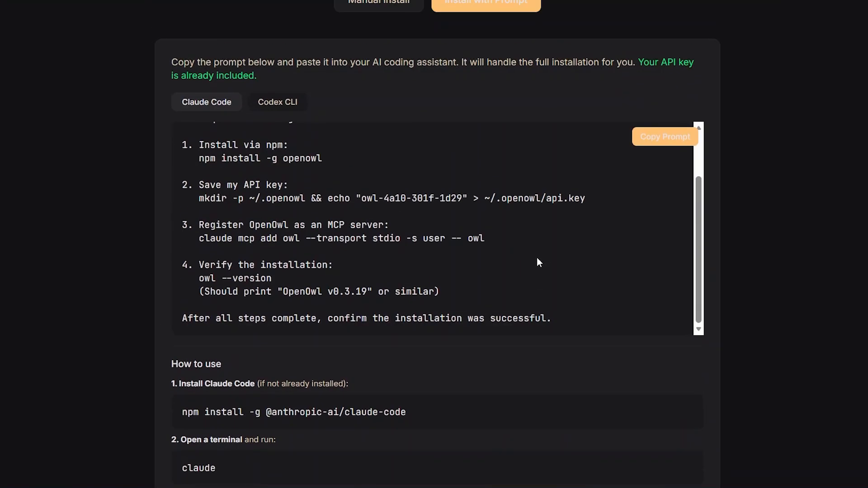
pyautogui.click(663, 134)
pyautogui.scroll(-4, 482, 294)
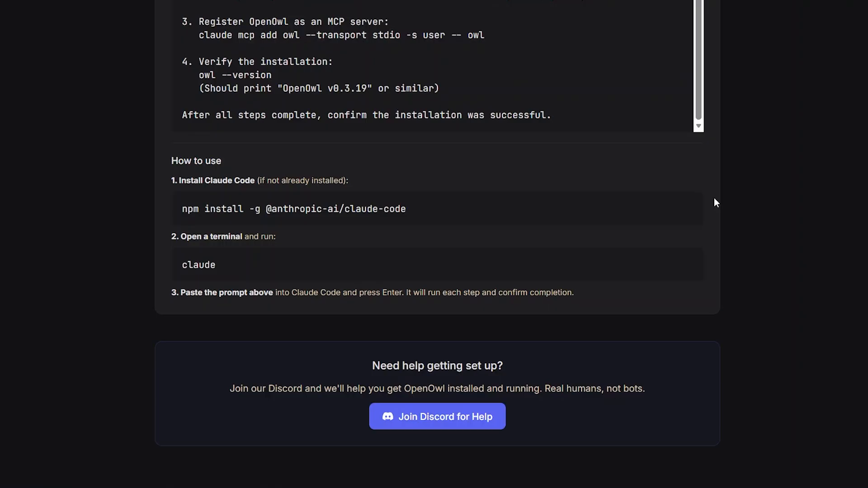
pyautogui.scroll(6, 717, 177)
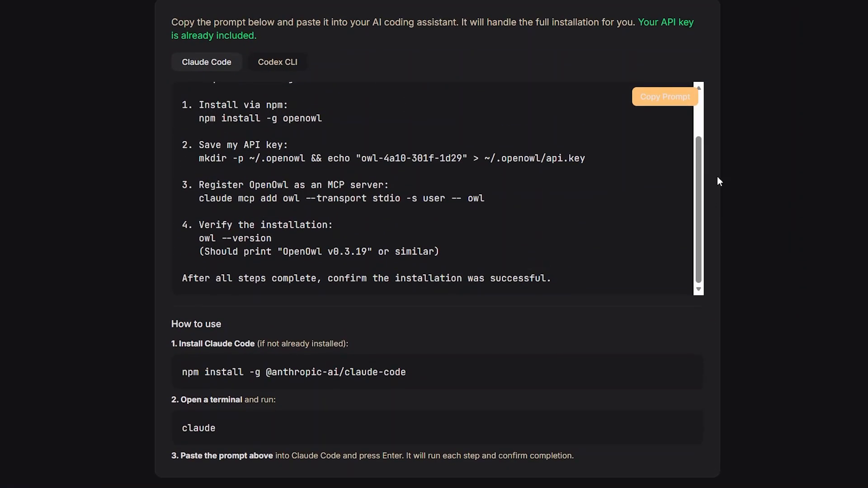
pyautogui.scroll(2, 719, 181)
pyautogui.scroll(2, 719, 180)
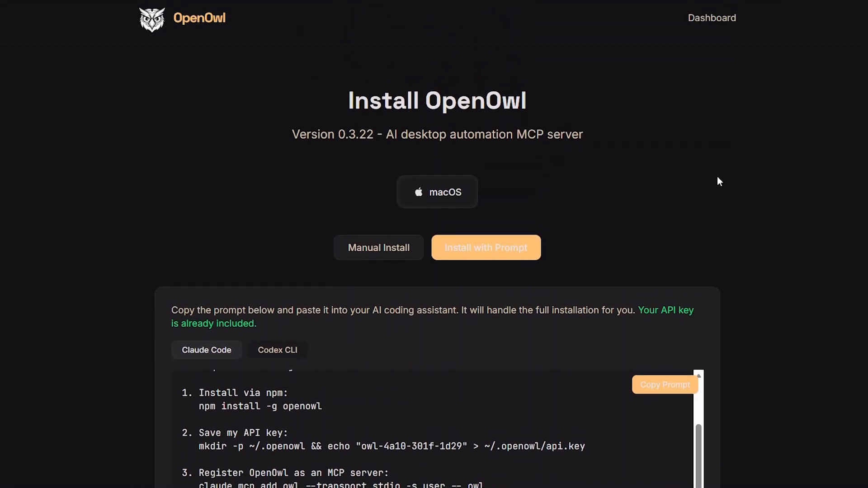
pyautogui.scroll(2, 719, 181)
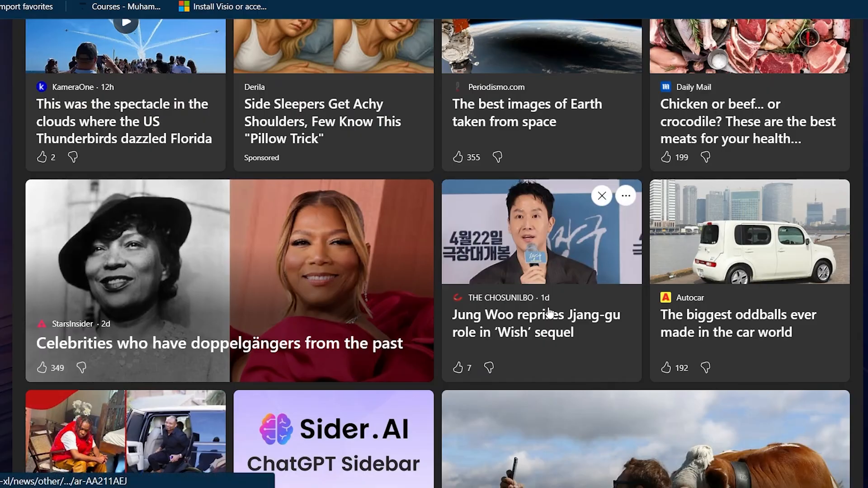
# - Browse back and forth through the story cards in the browser's MSN news feed
pyautogui.scroll(-6, 550, 312)
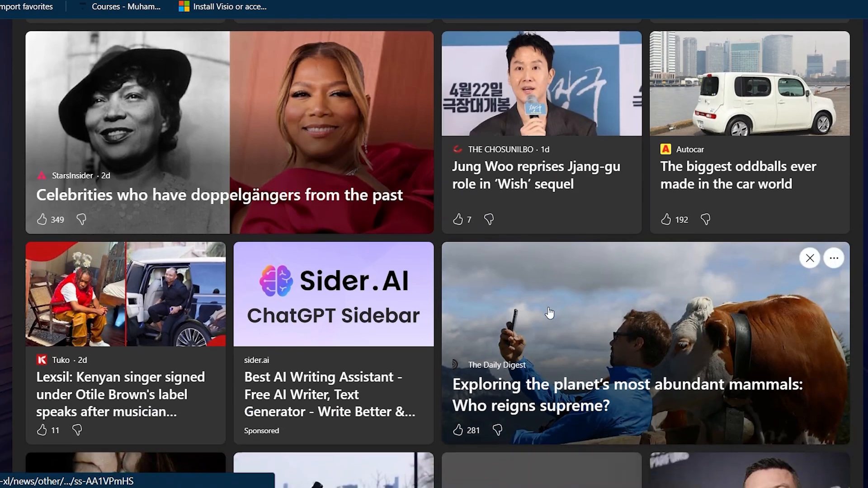
pyautogui.scroll(-8, 549, 312)
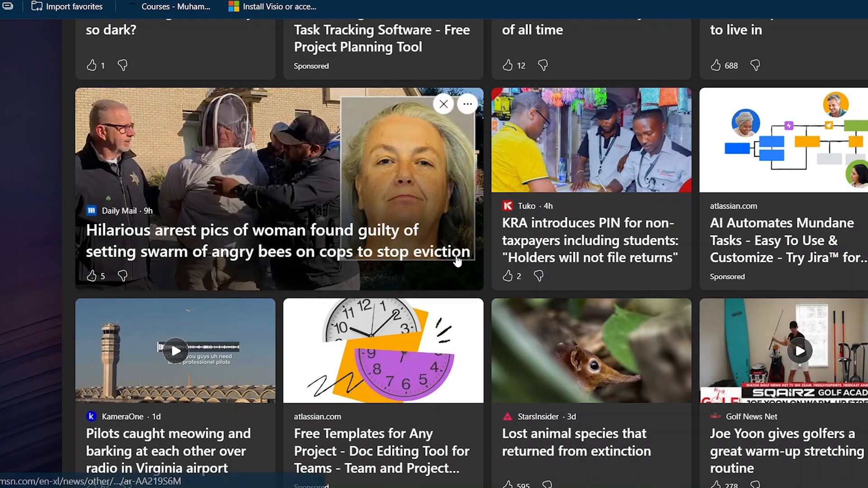
pyautogui.scroll(-15, 457, 261)
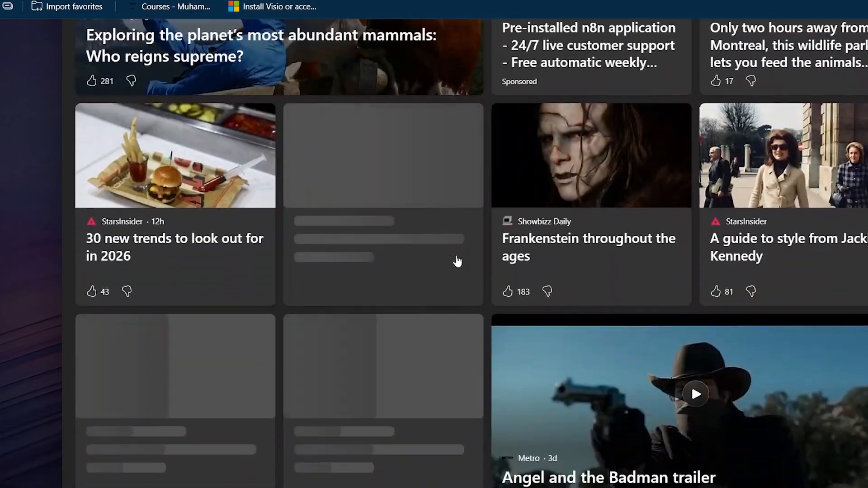
pyautogui.scroll(12, 457, 261)
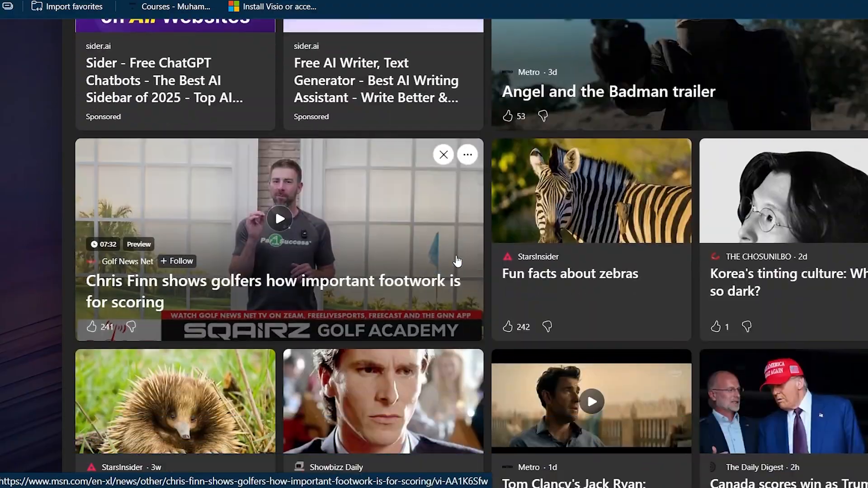
pyautogui.scroll(-8, 458, 260)
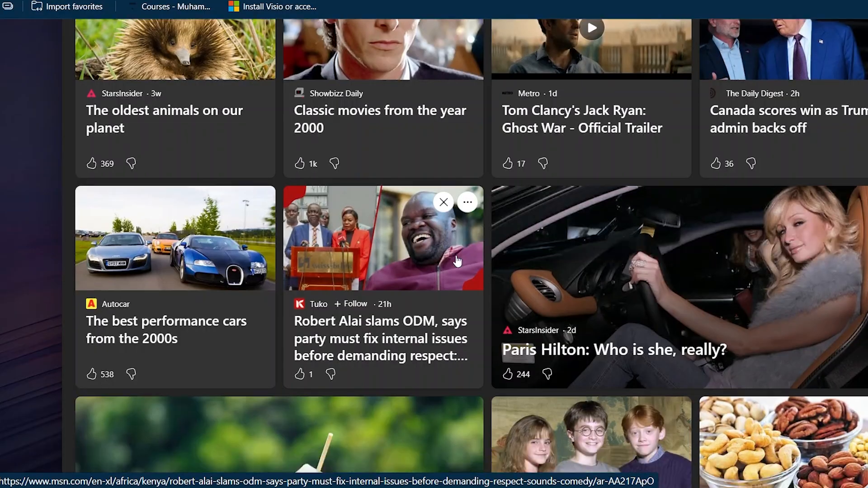
pyautogui.scroll(-15, 457, 261)
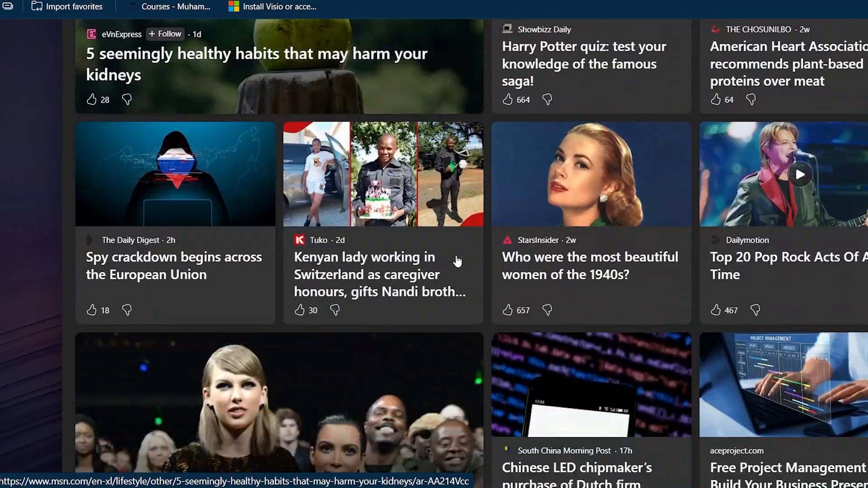
pyautogui.scroll(-15, 458, 261)
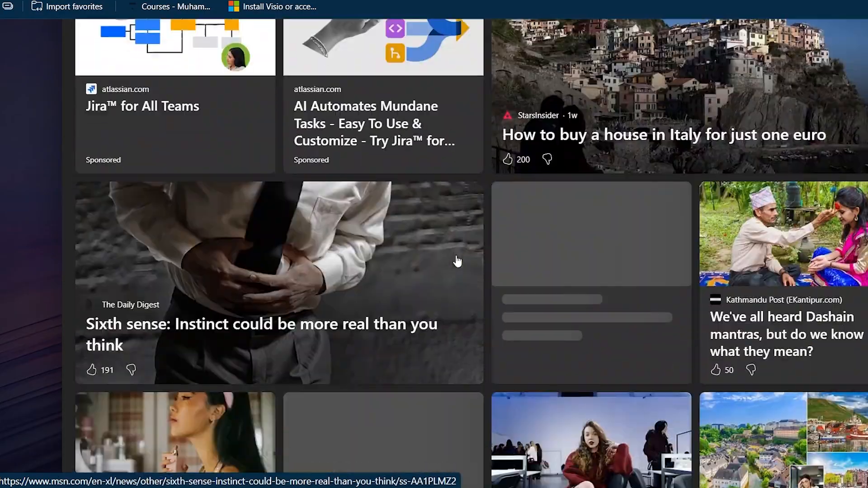
pyautogui.scroll(20, 457, 261)
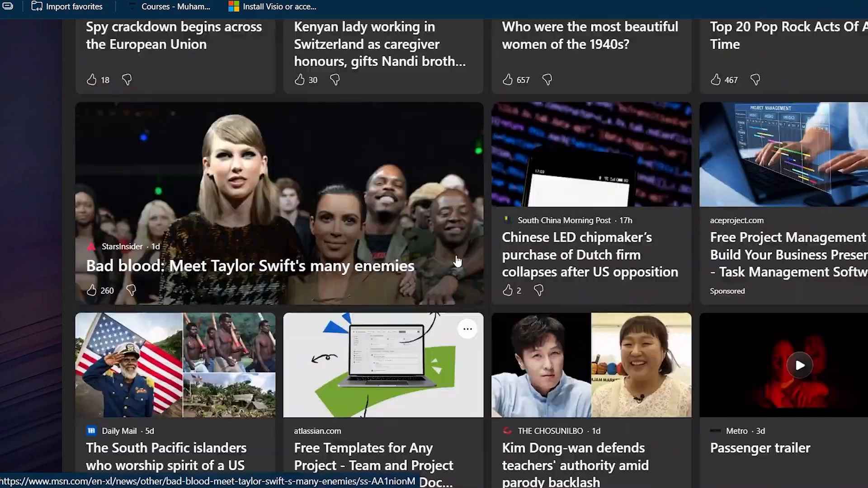
pyautogui.scroll(10, 457, 261)
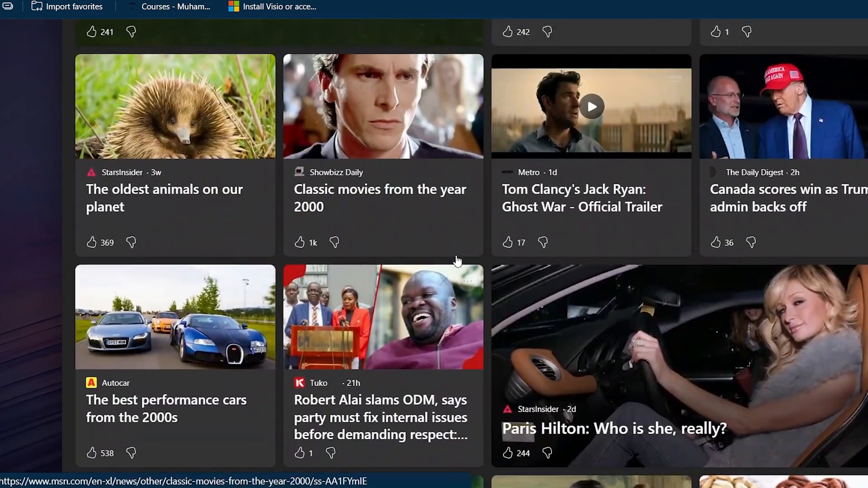
pyautogui.scroll(2, 457, 259)
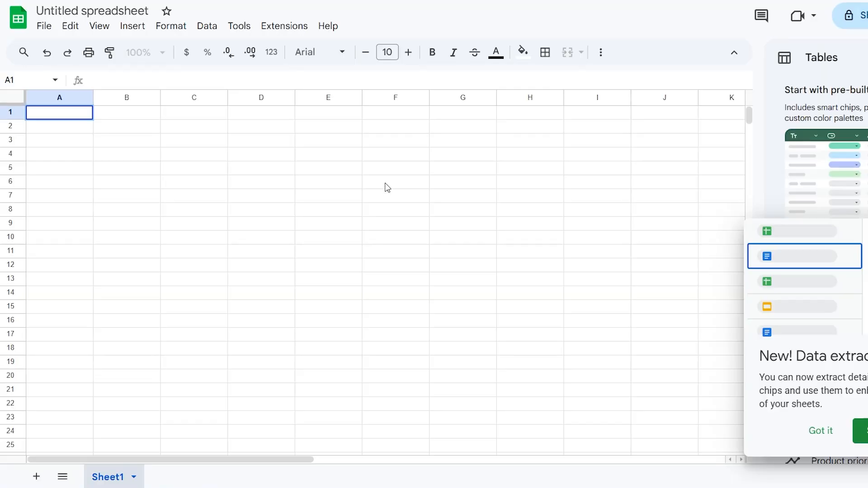
pyautogui.scroll(-5, 388, 187)
pyautogui.scroll(-4, 388, 187)
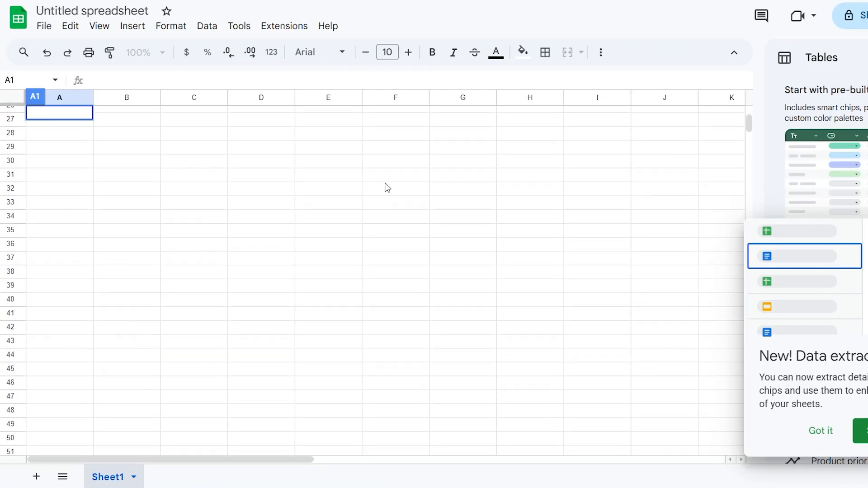
pyautogui.scroll(9, 387, 187)
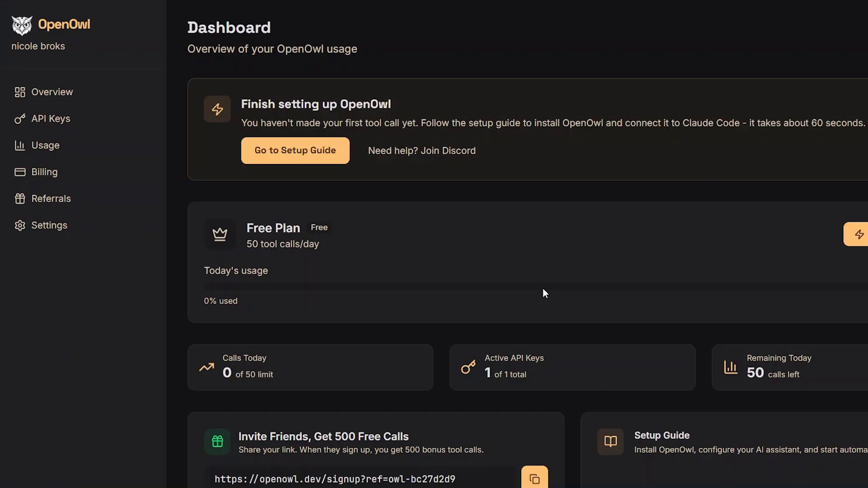
# - Look over the OpenOwl dashboard's plan usage, referral link and recent activity sections
pyautogui.scroll(-5, 544, 289)
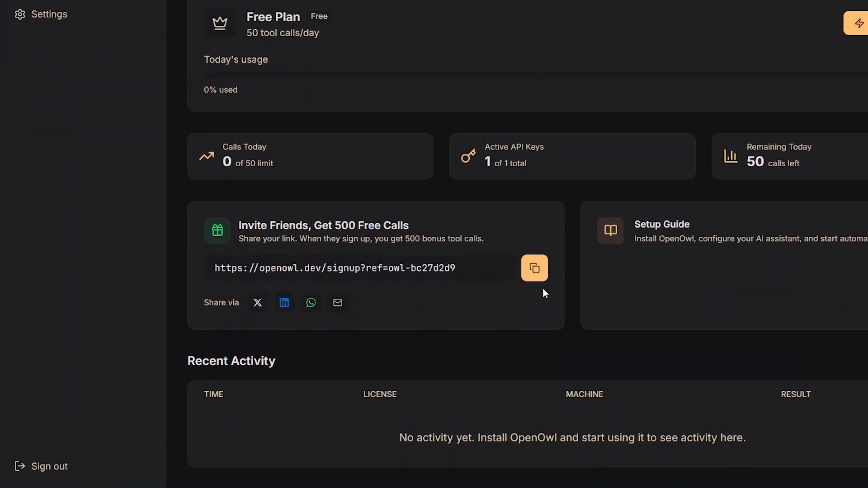
pyautogui.scroll(5, 544, 290)
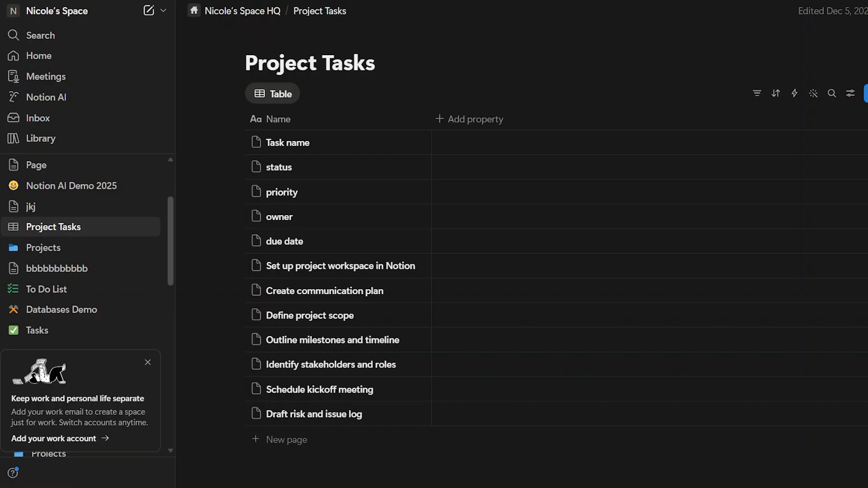
# - Look through the task entries of the Project Tasks table in Notion
pyautogui.scroll(-2, 622, 361)
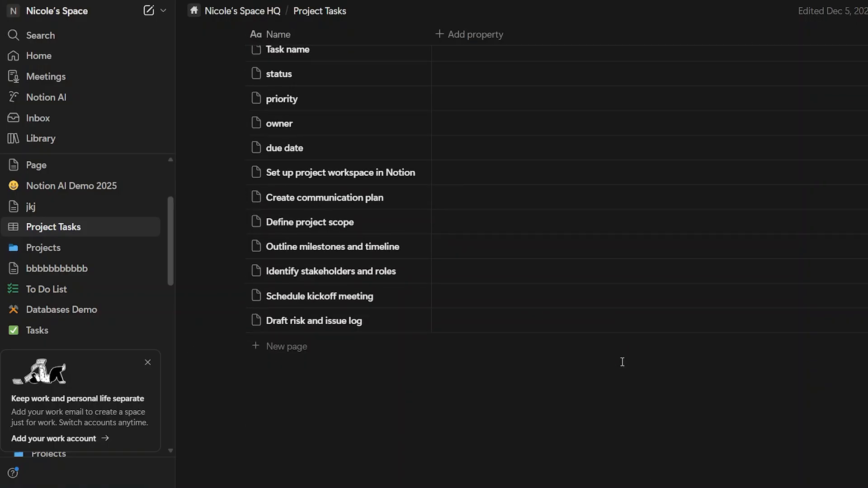
pyautogui.scroll(2, 622, 362)
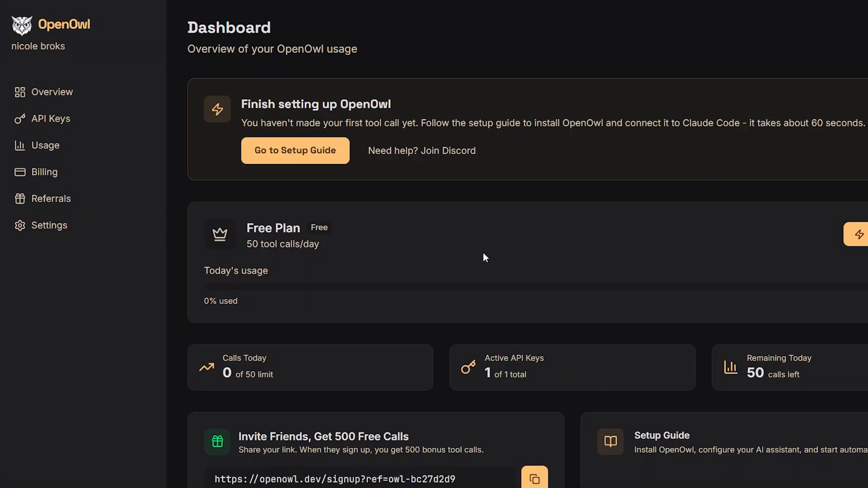
# - Open the OpenOwl dashboard's Usage page to view tool call usage and the daily breakdown
pyautogui.scroll(-1, 571, 270)
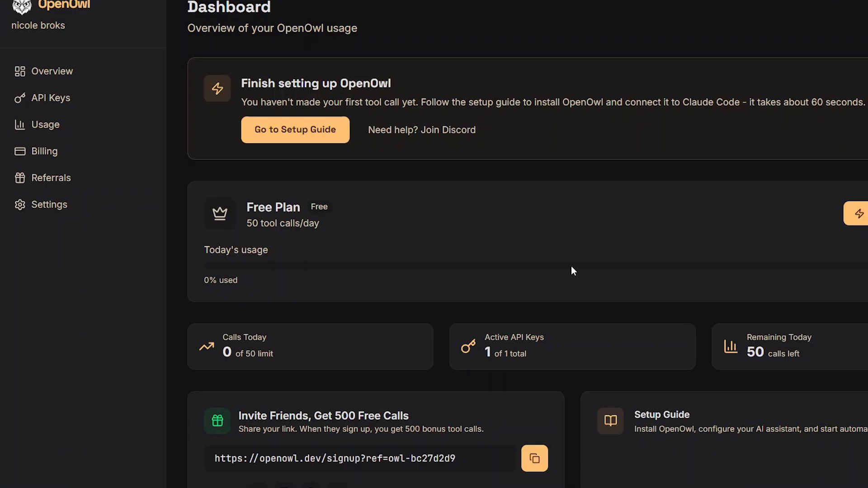
pyautogui.click(50, 126)
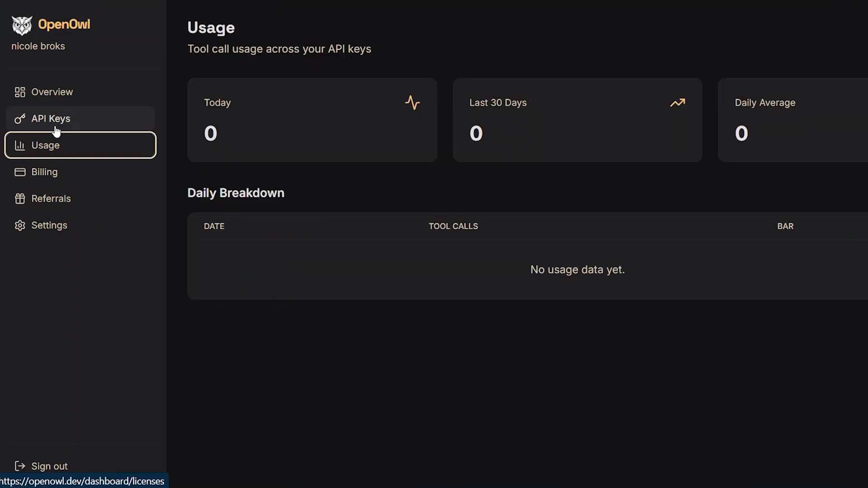
pyautogui.click(102, 345)
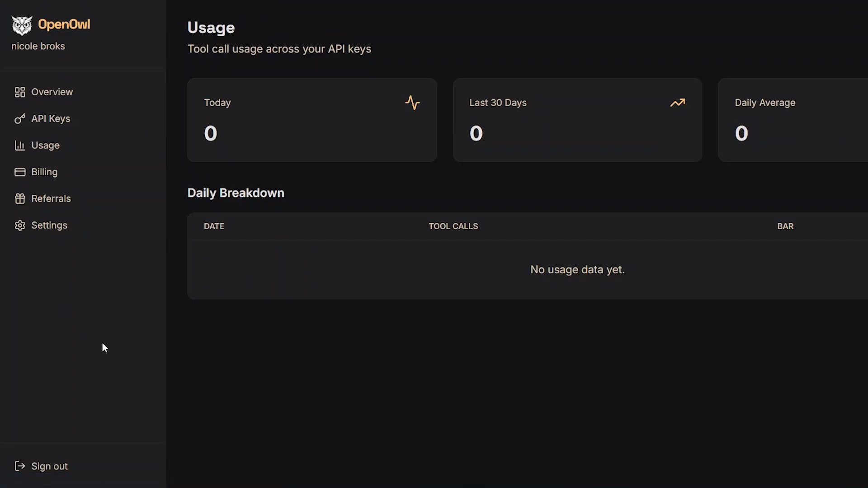